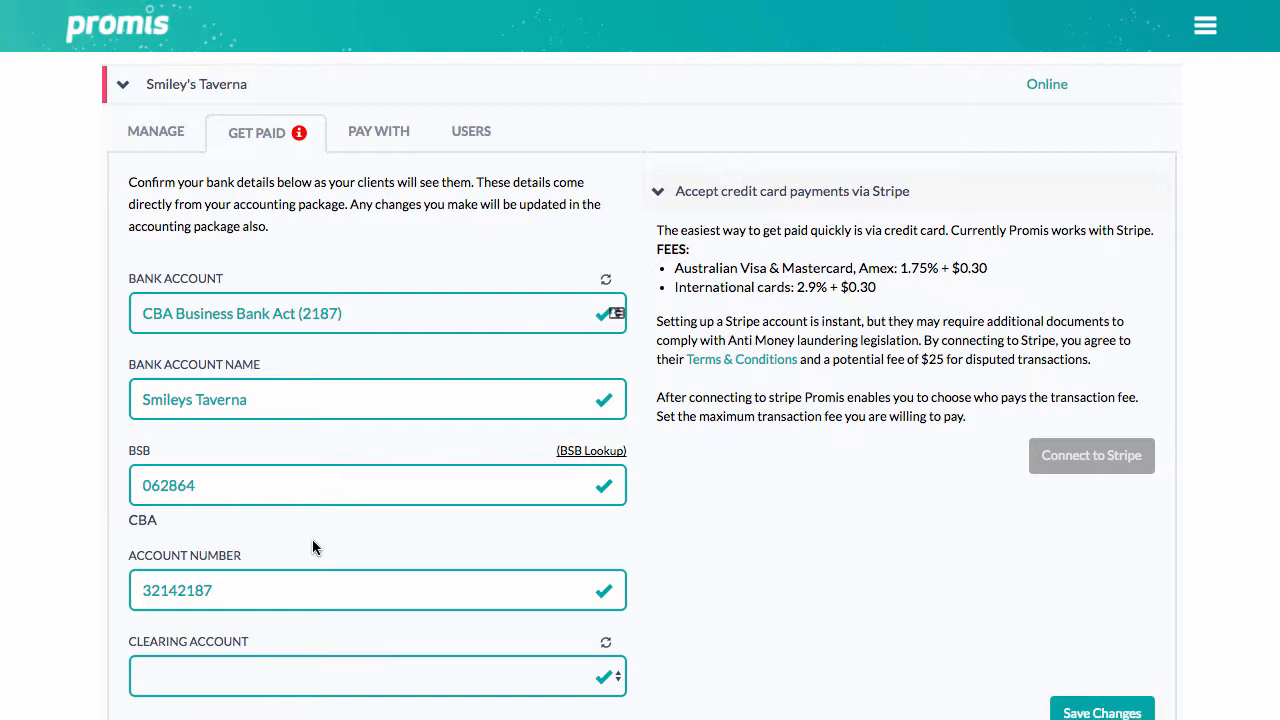
# Set the bank clearing account to 861 - Promis CBA Clearing Account and save the bank details.
pyautogui.scroll(-4, 788, 613)
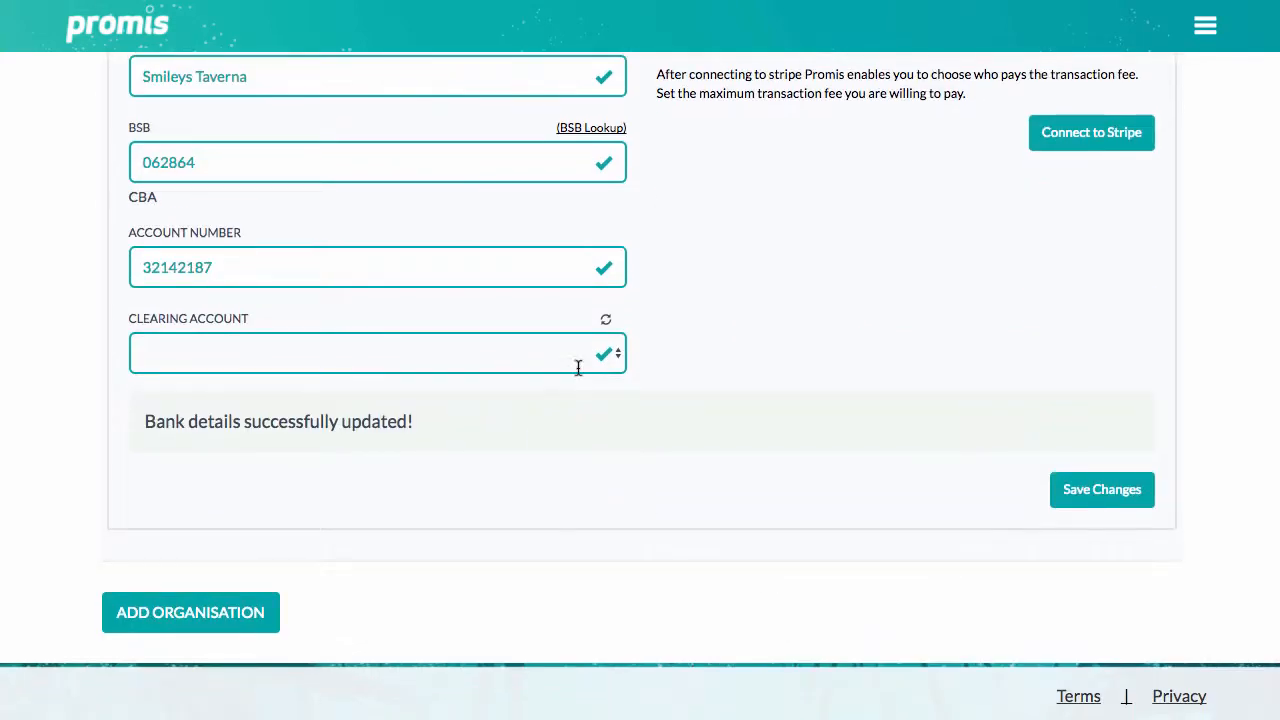
pyautogui.click(573, 353)
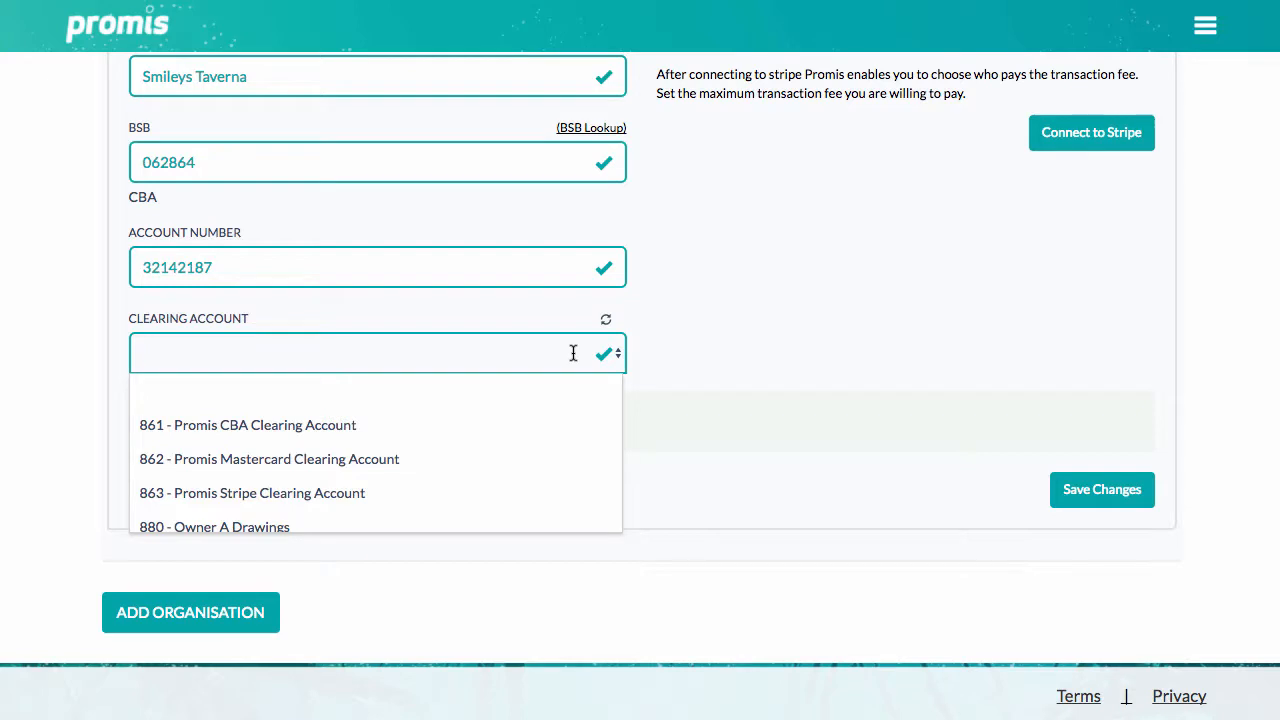
pyautogui.click(424, 433)
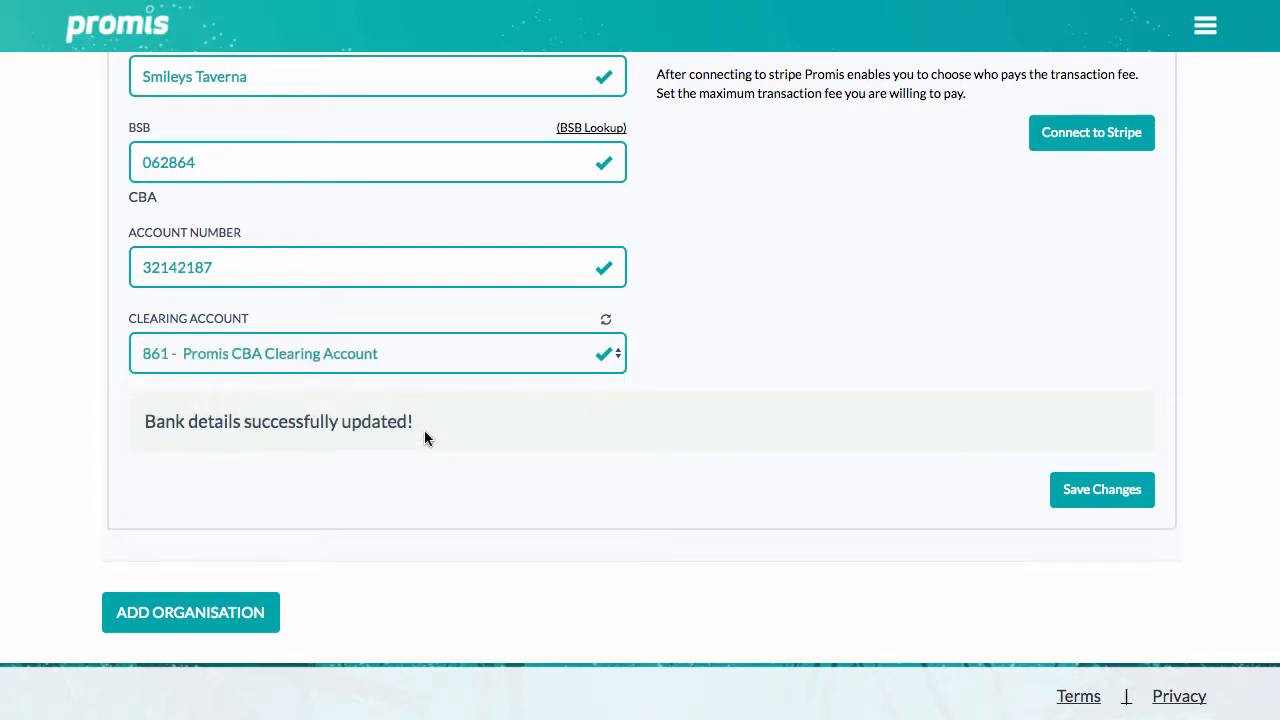
pyautogui.click(1096, 505)
pyautogui.scroll(5, 1224, 472)
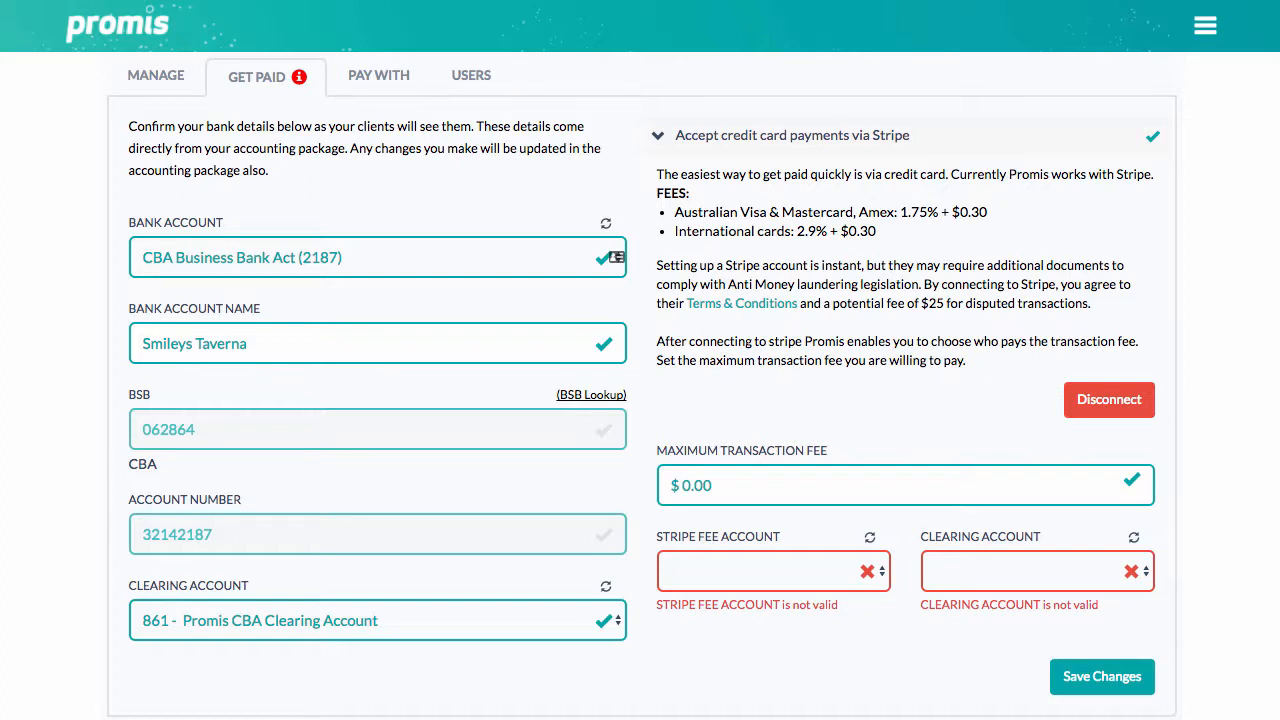
# Save Stripe with fee account 405 - Stripe Fee and clearing account 863, then view Pay With accounts.
pyautogui.scroll(1, 640, 400)
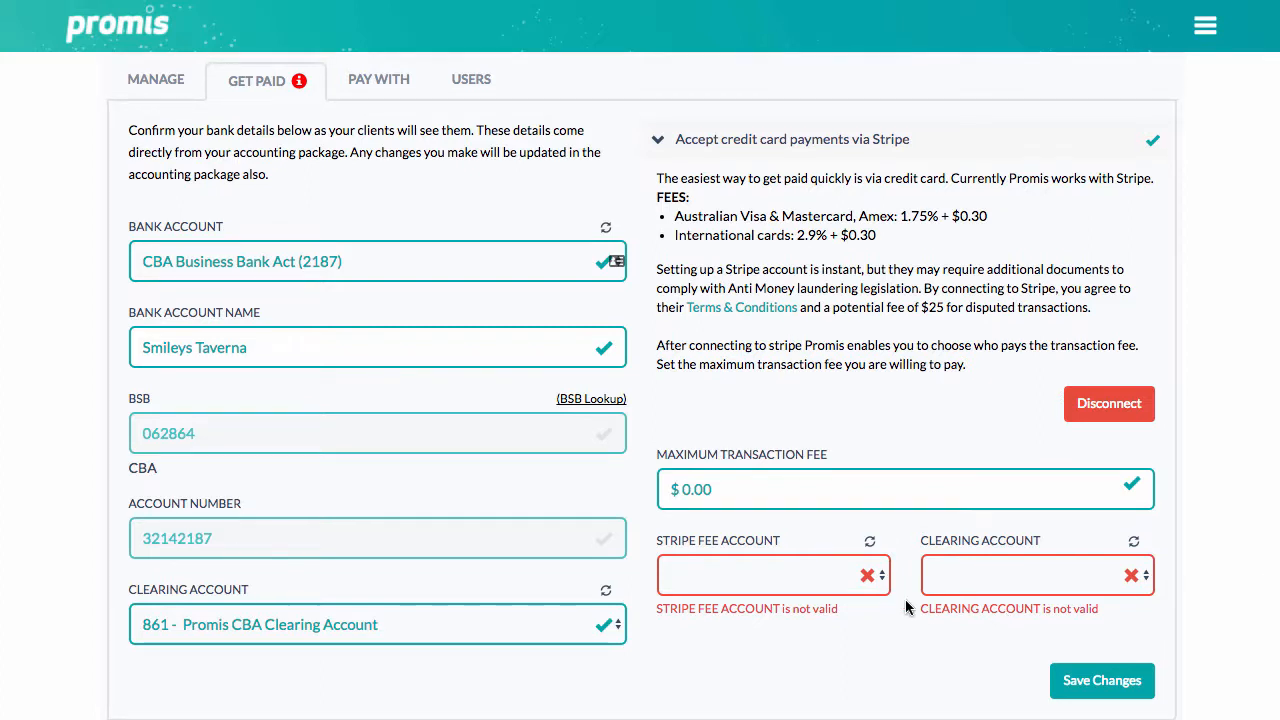
pyautogui.click(836, 575)
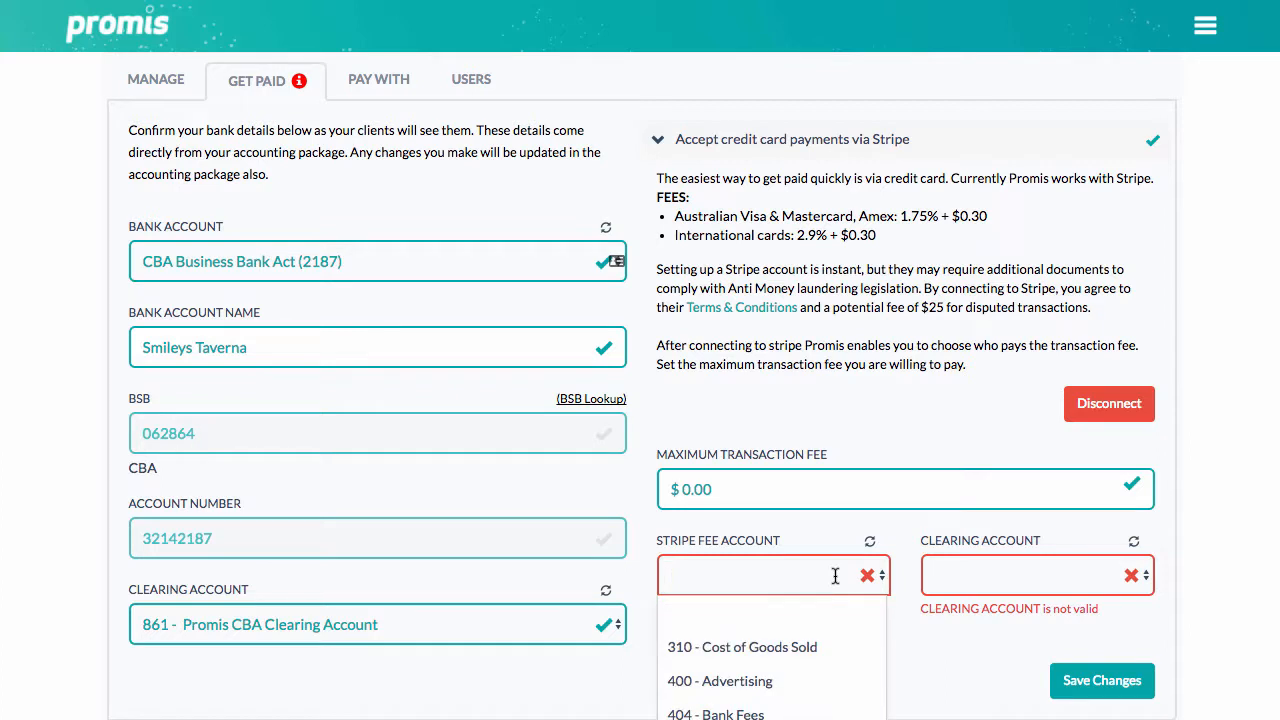
pyautogui.write('405')
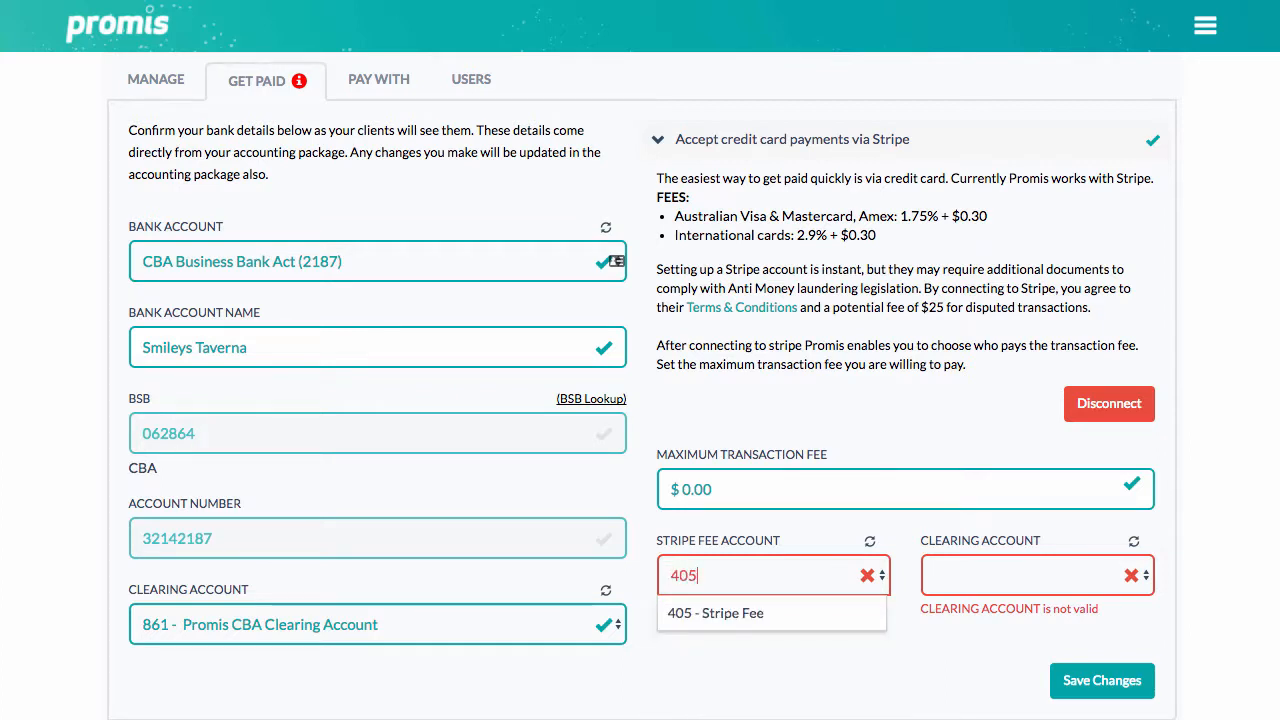
pyautogui.click(710, 612)
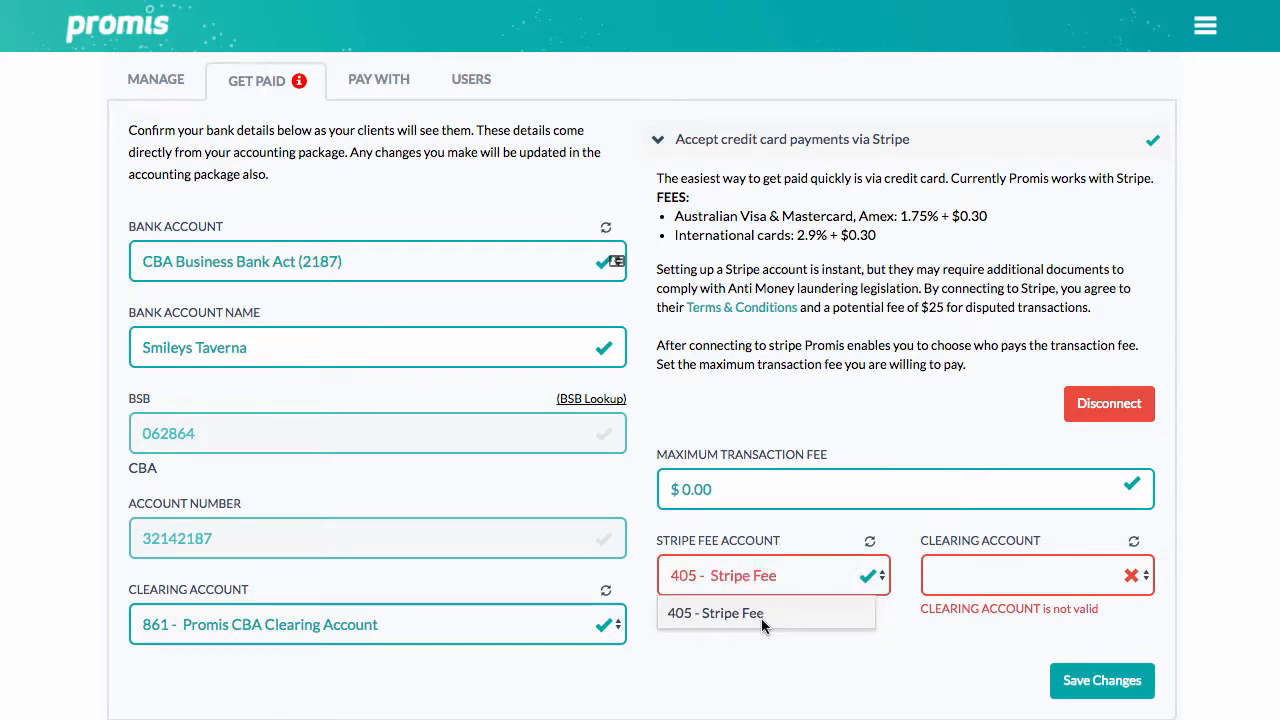
pyautogui.click(1002, 573)
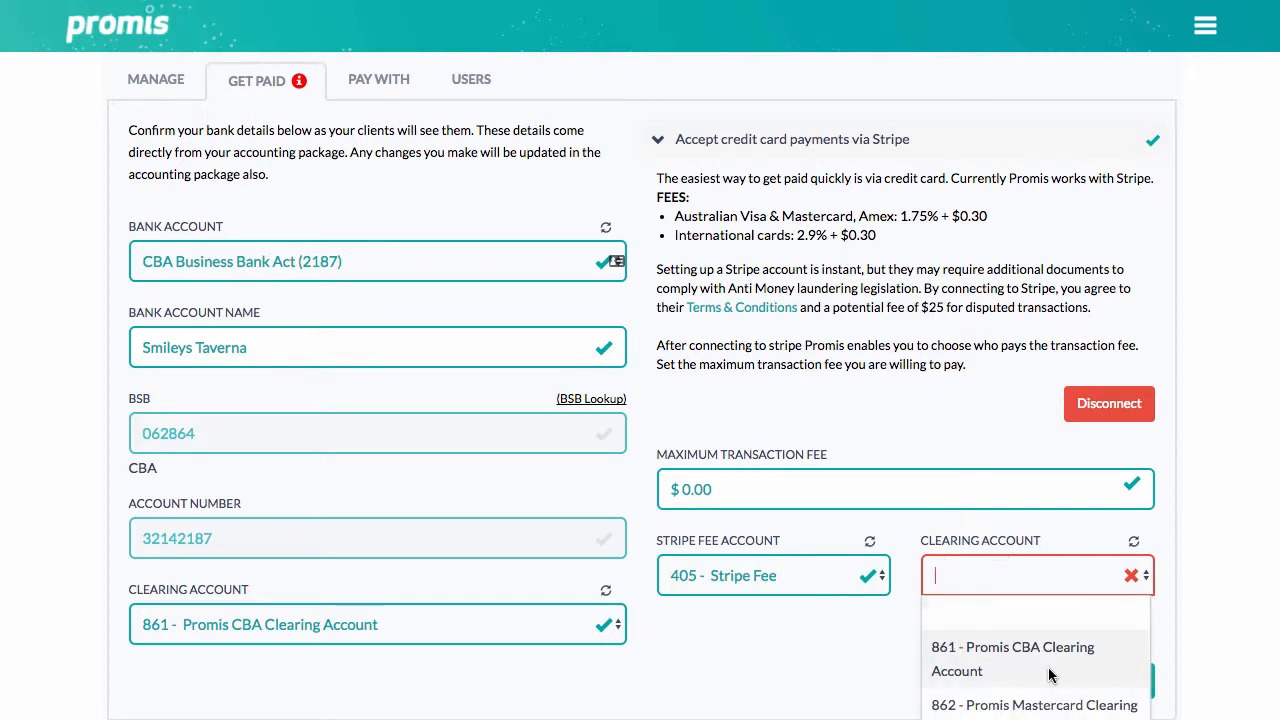
pyautogui.scroll(-3, 1050, 676)
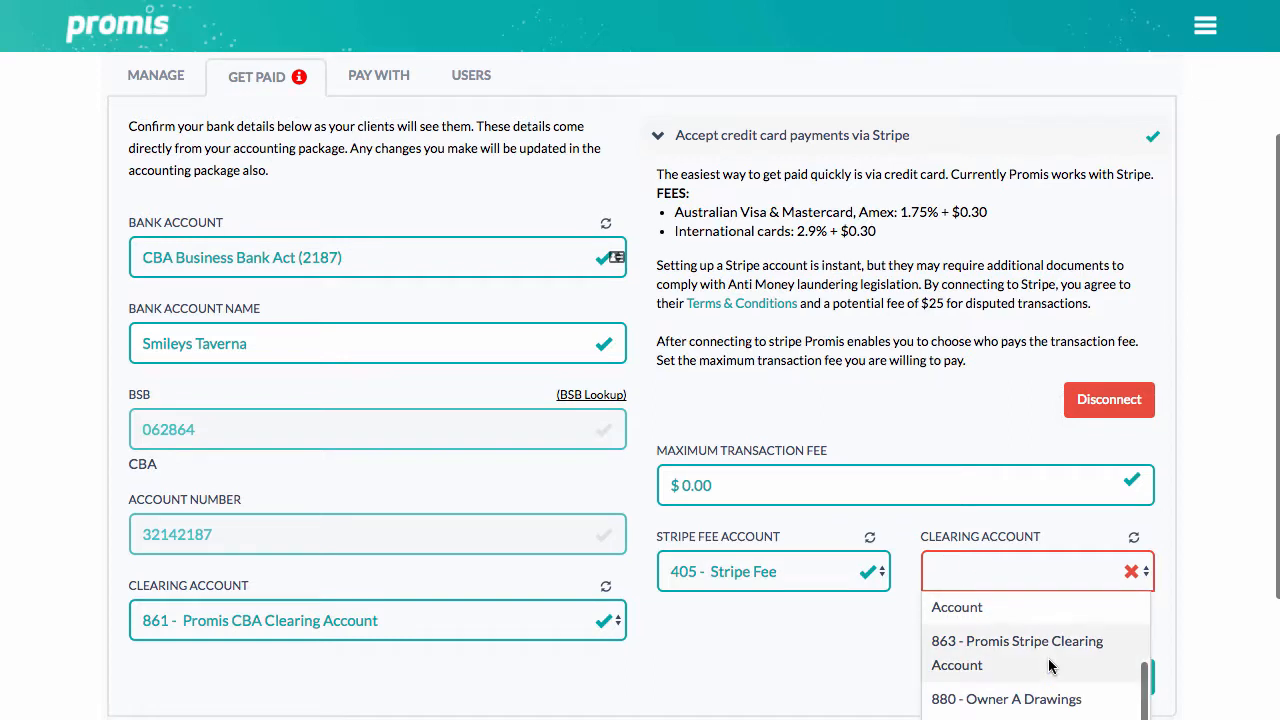
pyautogui.click(1052, 662)
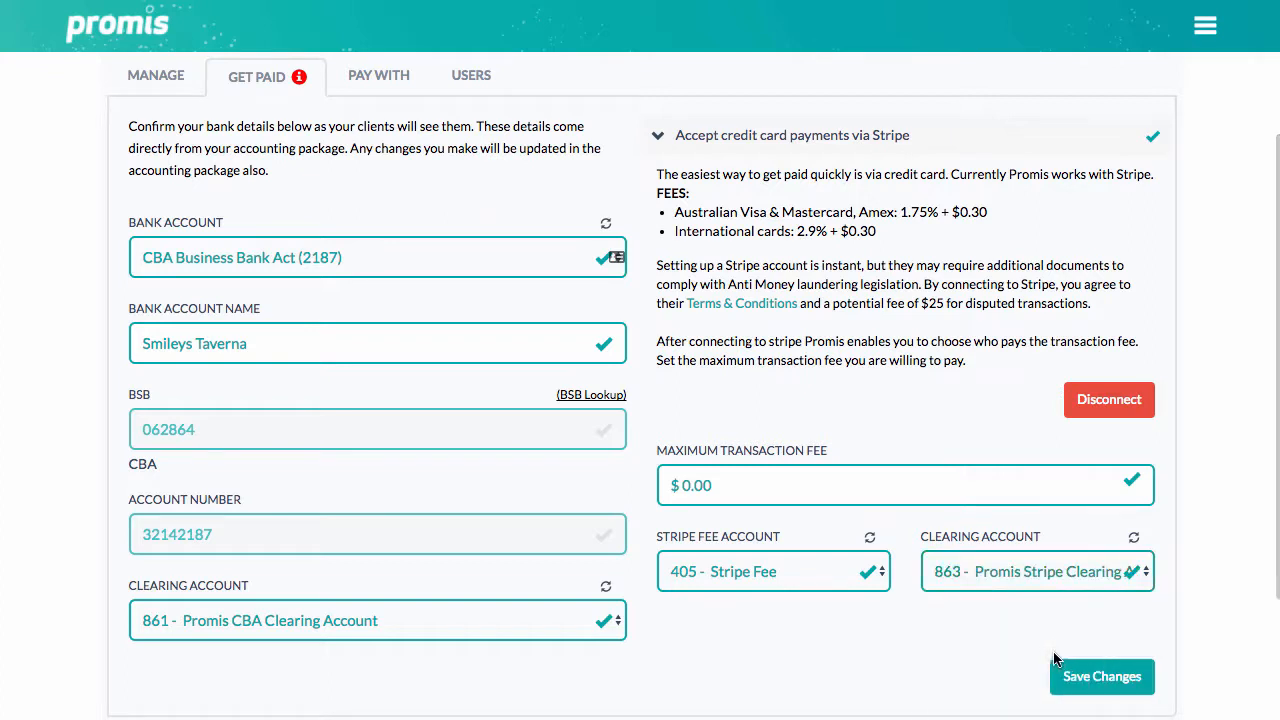
pyautogui.click(1132, 680)
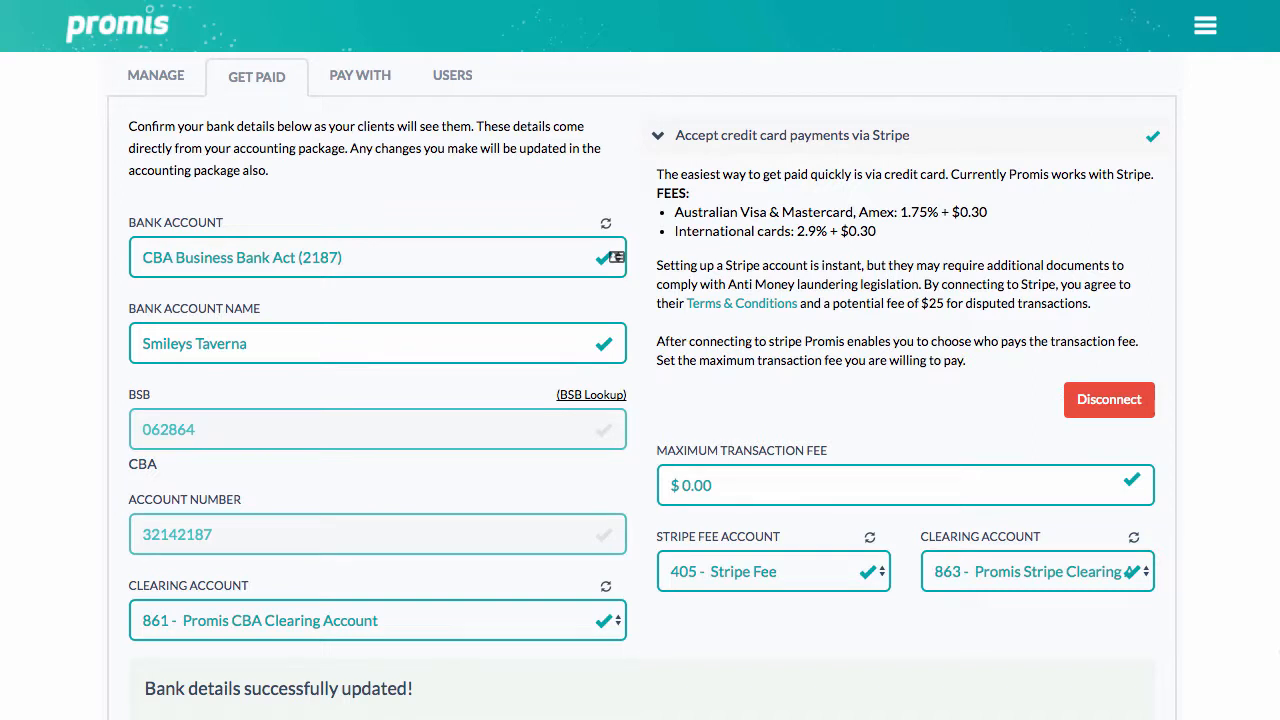
pyautogui.click(376, 75)
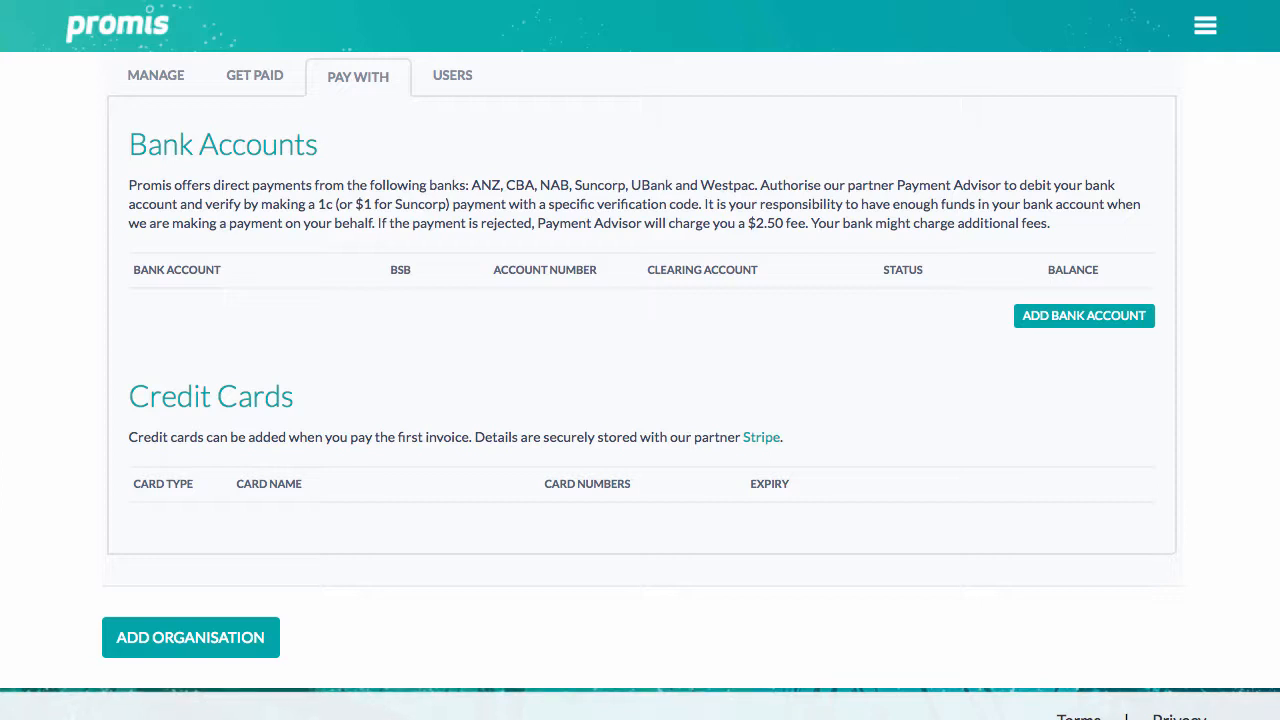
# Add CBA Business Bank Act (2187) as a paying account with clearing account 861 - Promis CBA Clearing Account.
pyautogui.click(1094, 317)
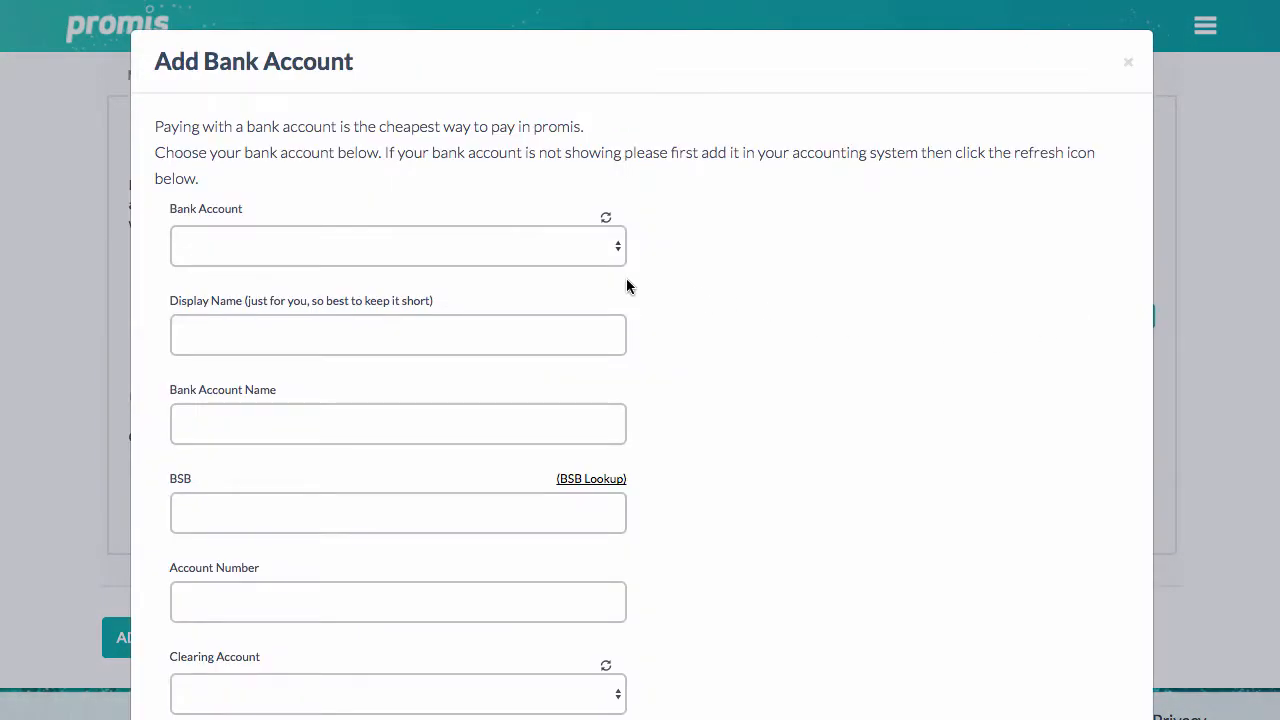
pyautogui.click(615, 249)
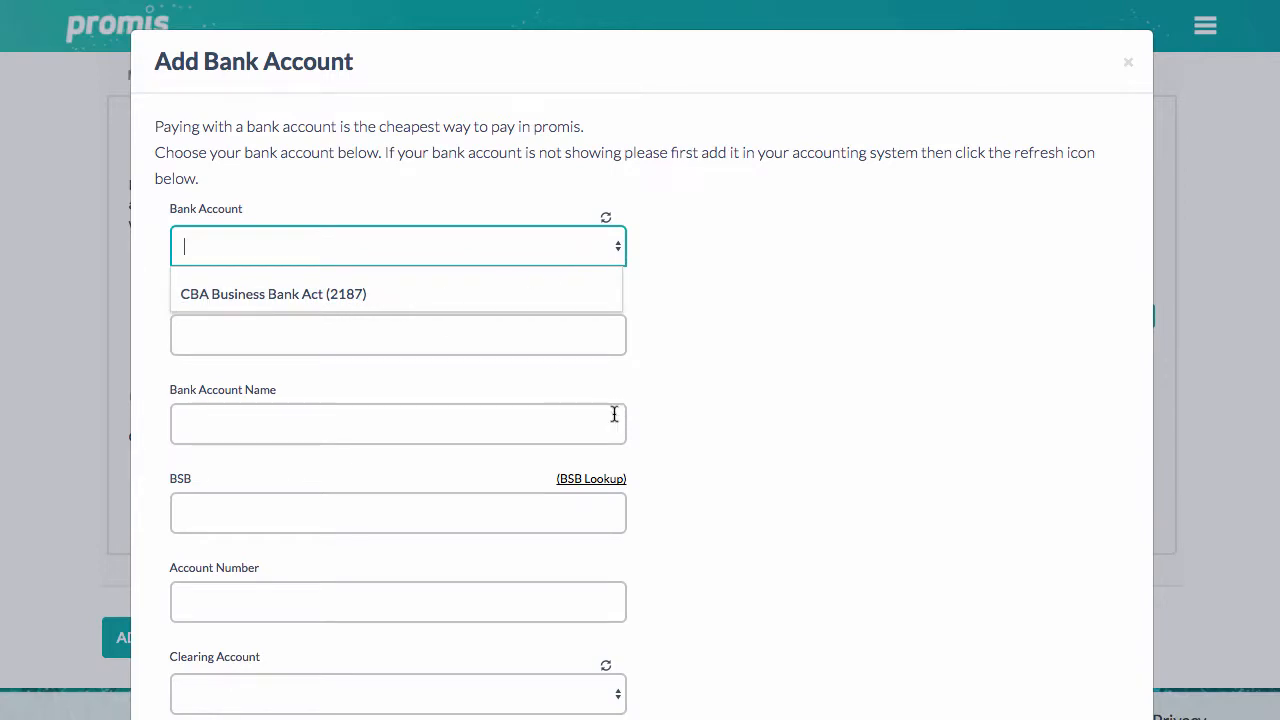
pyautogui.click(328, 299)
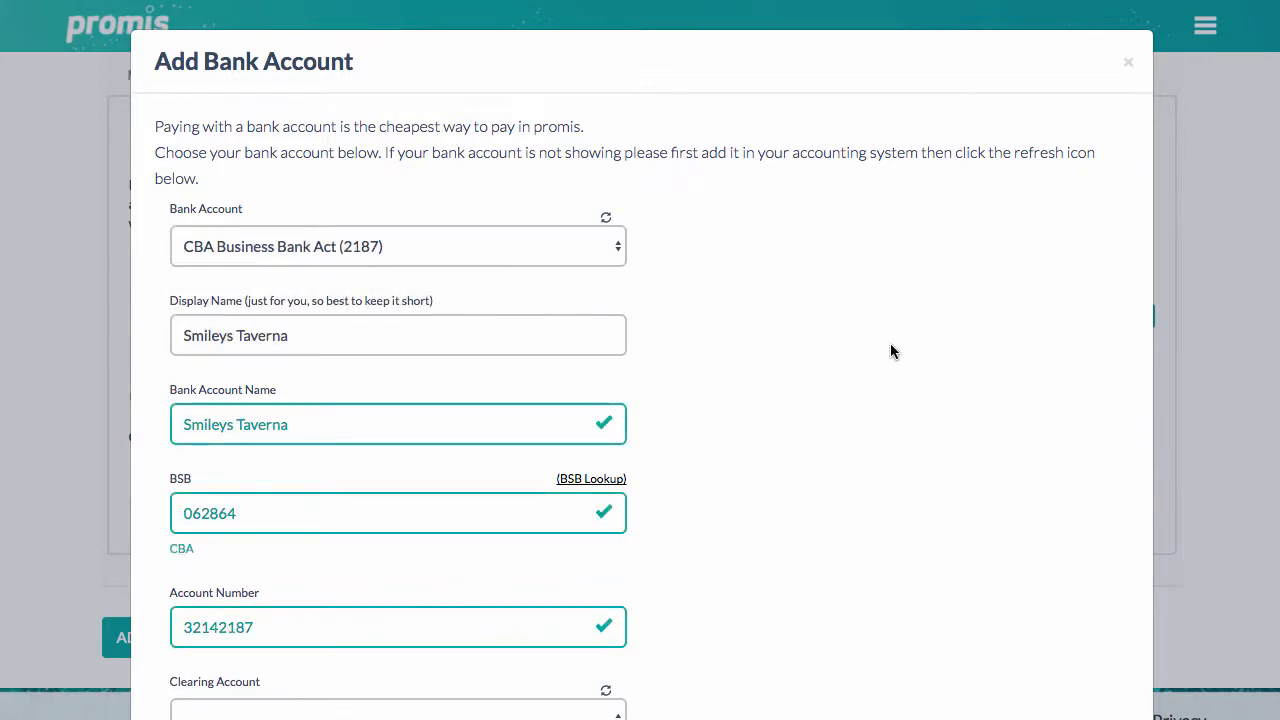
pyautogui.scroll(-2, 896, 354)
pyautogui.scroll(-2, 896, 354)
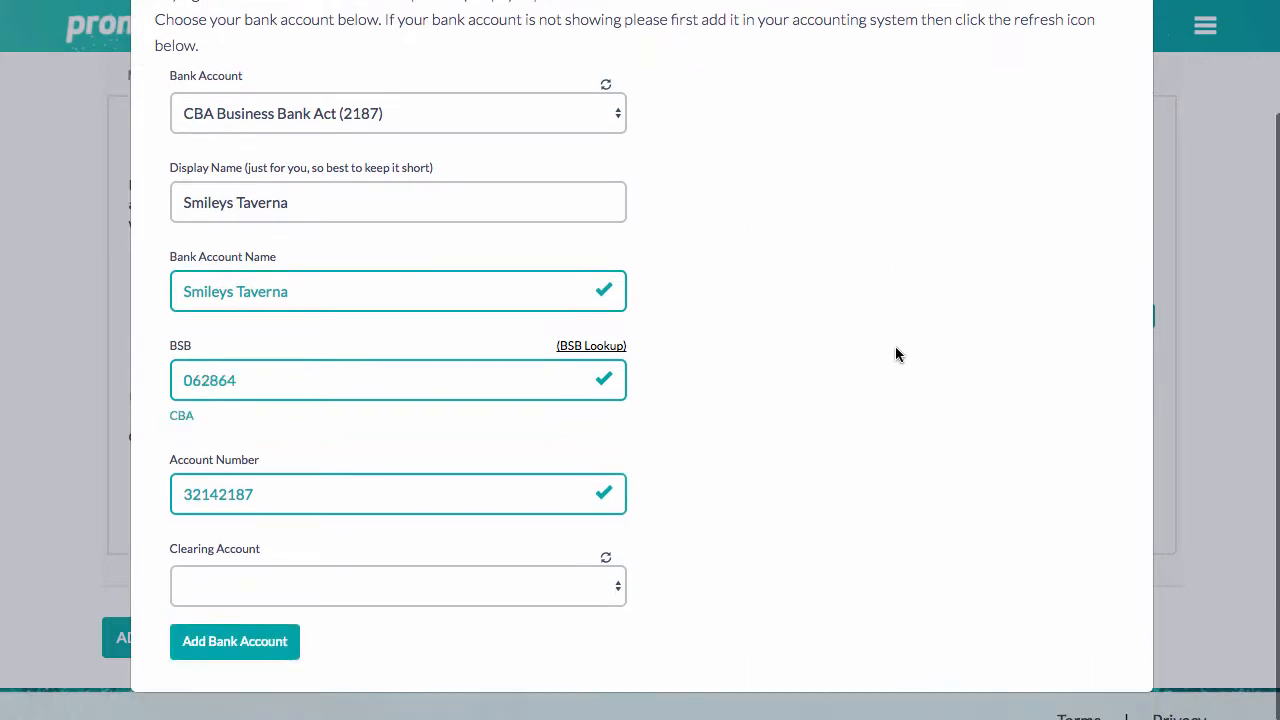
pyautogui.click(615, 588)
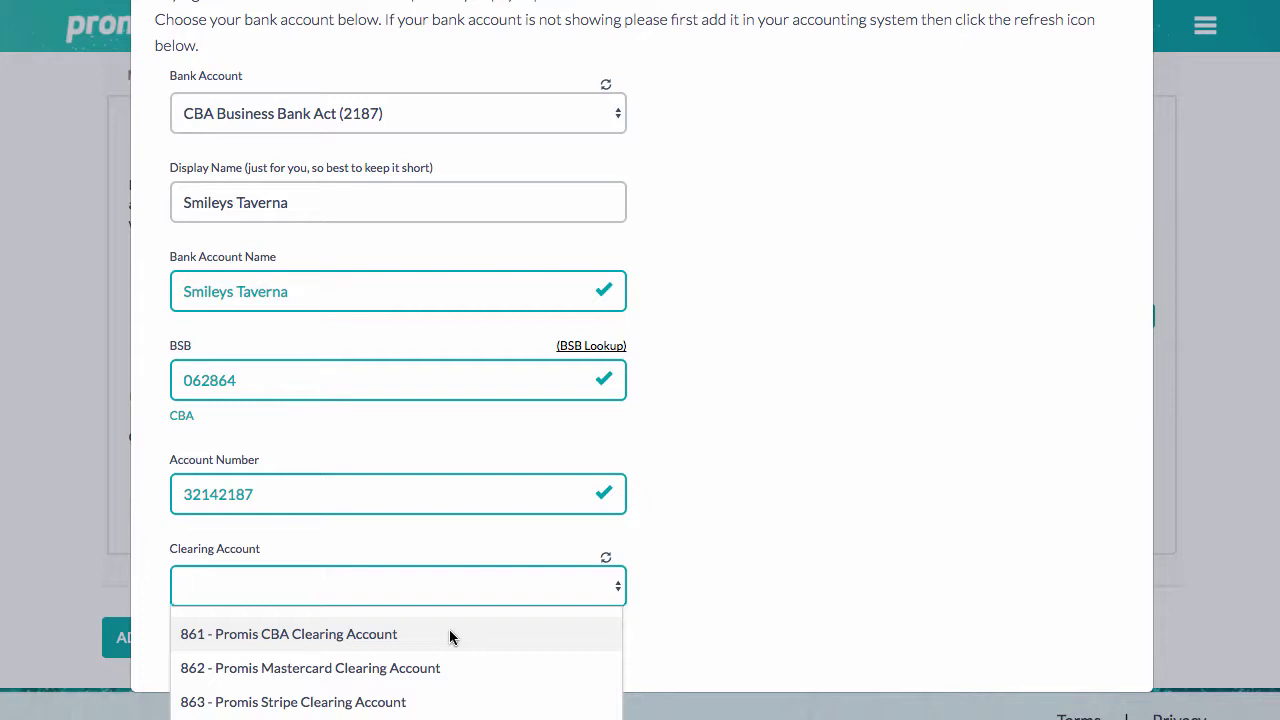
pyautogui.click(449, 631)
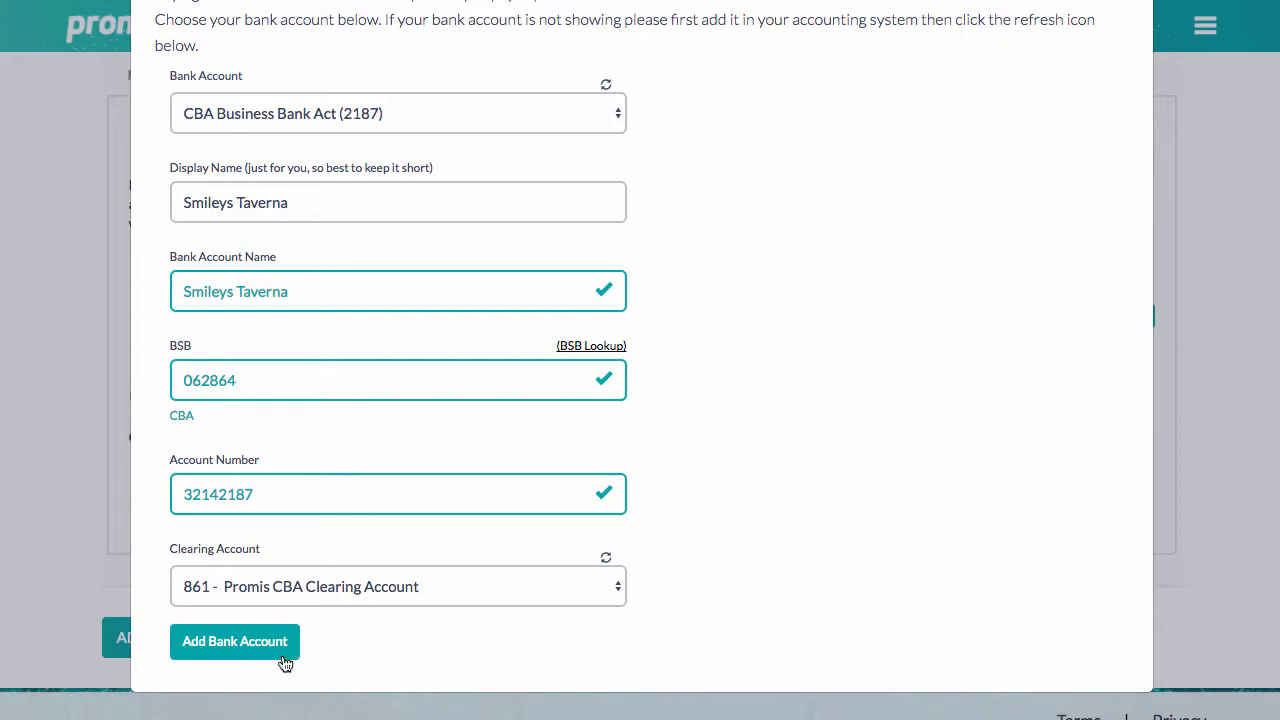
pyautogui.click(266, 653)
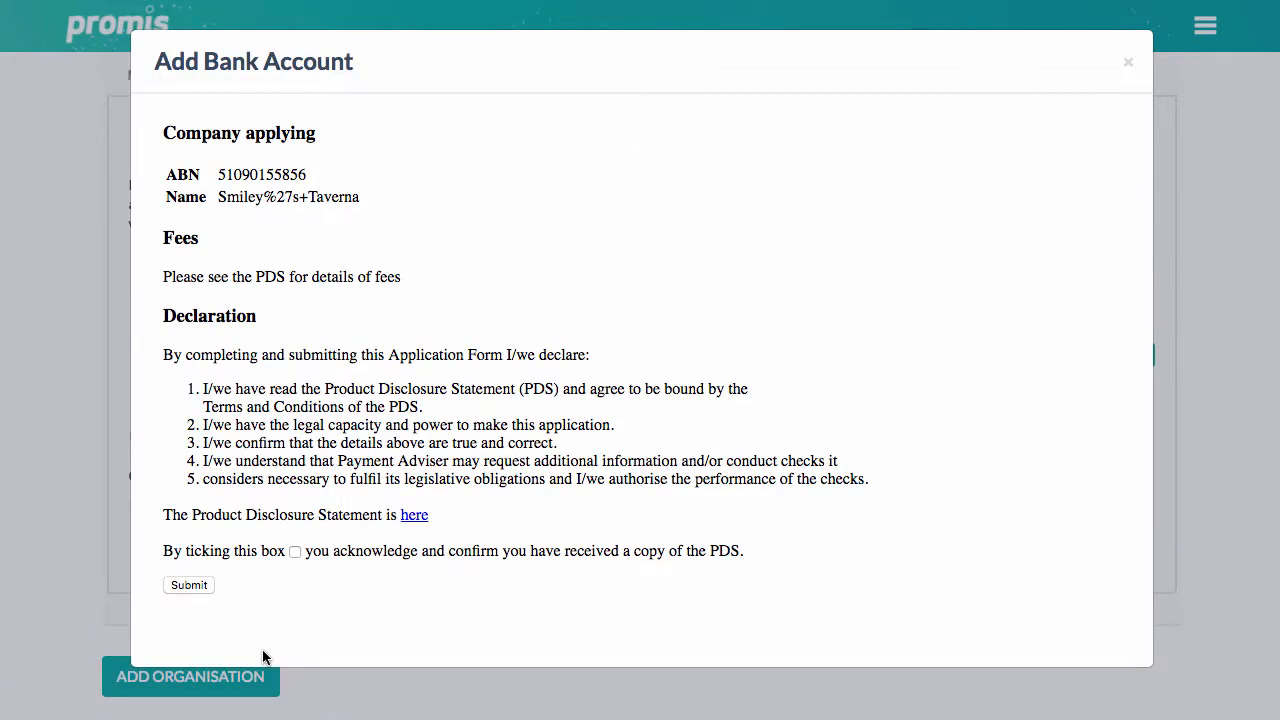
# Acknowledge receiving the PDS and submit the bank-account declaration.
pyautogui.click(295, 551)
pyautogui.click(189, 585)
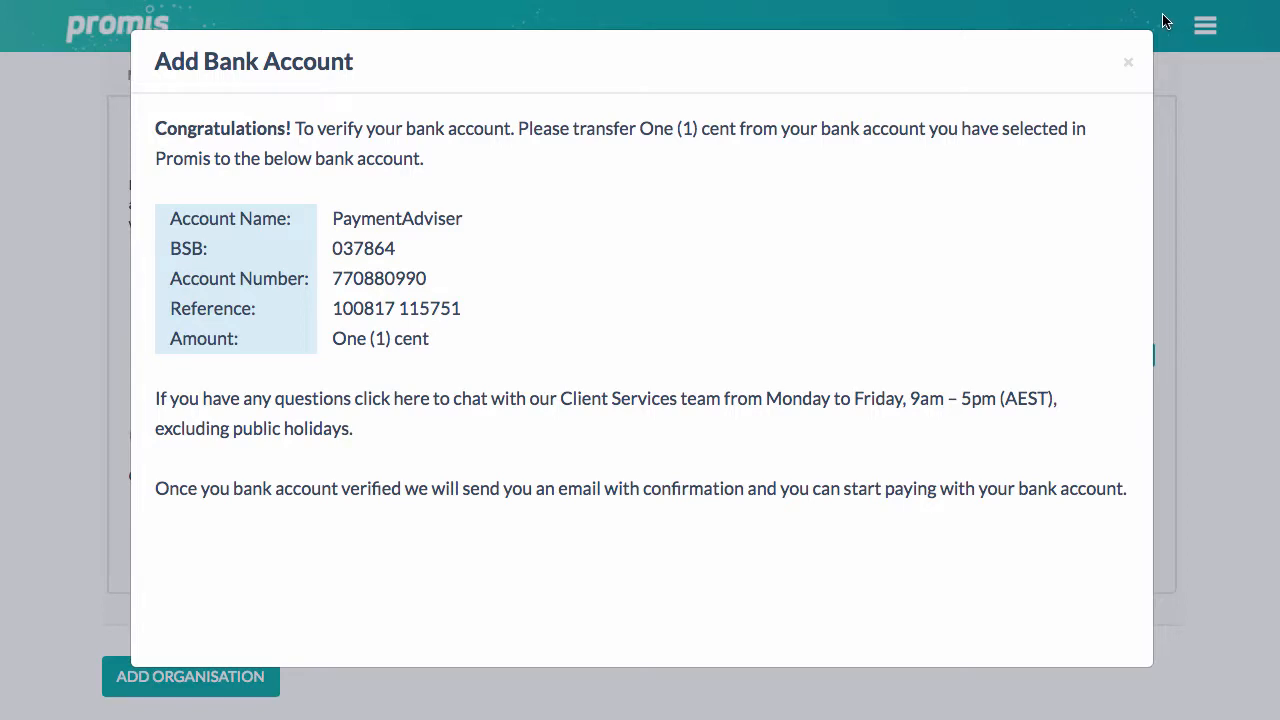
# Dismiss the one-cent verification notice and begin activating bank balances through Fabric.
pyautogui.click(1128, 64)
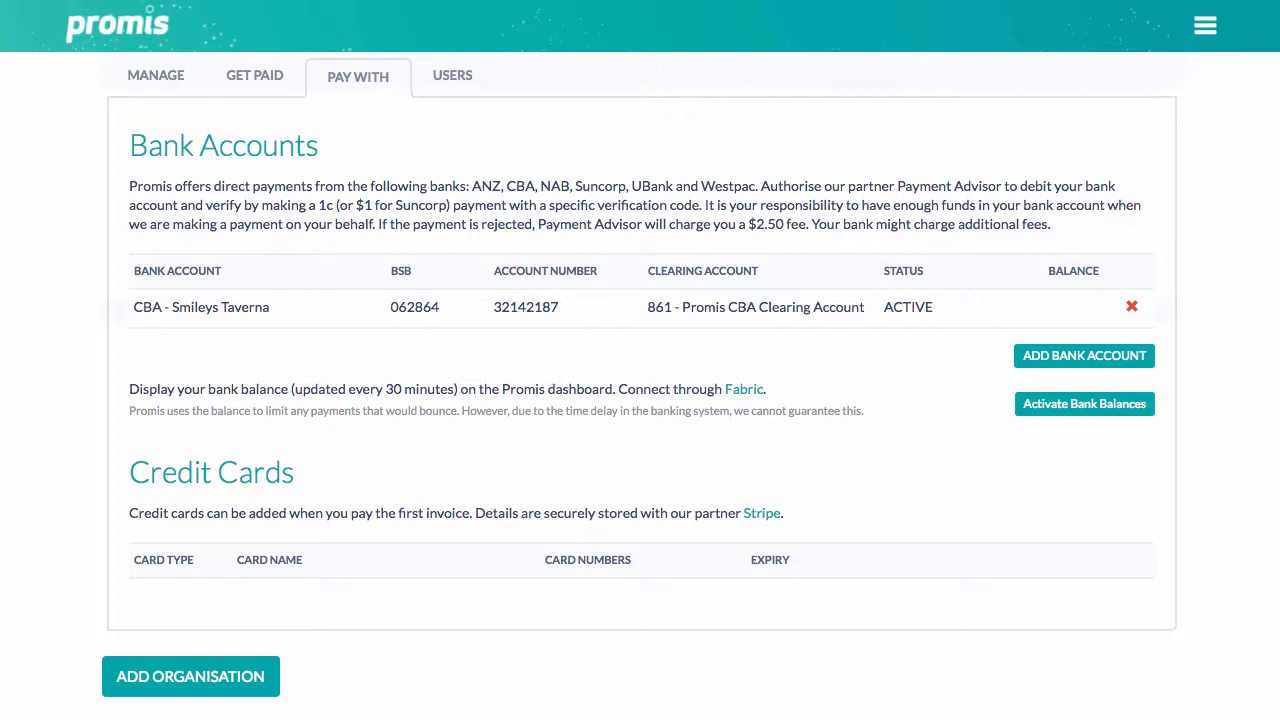
pyautogui.click(1118, 414)
# Verify with Fabric by entering the mobile number and the SMS confirmation code.
pyautogui.click(697, 289)
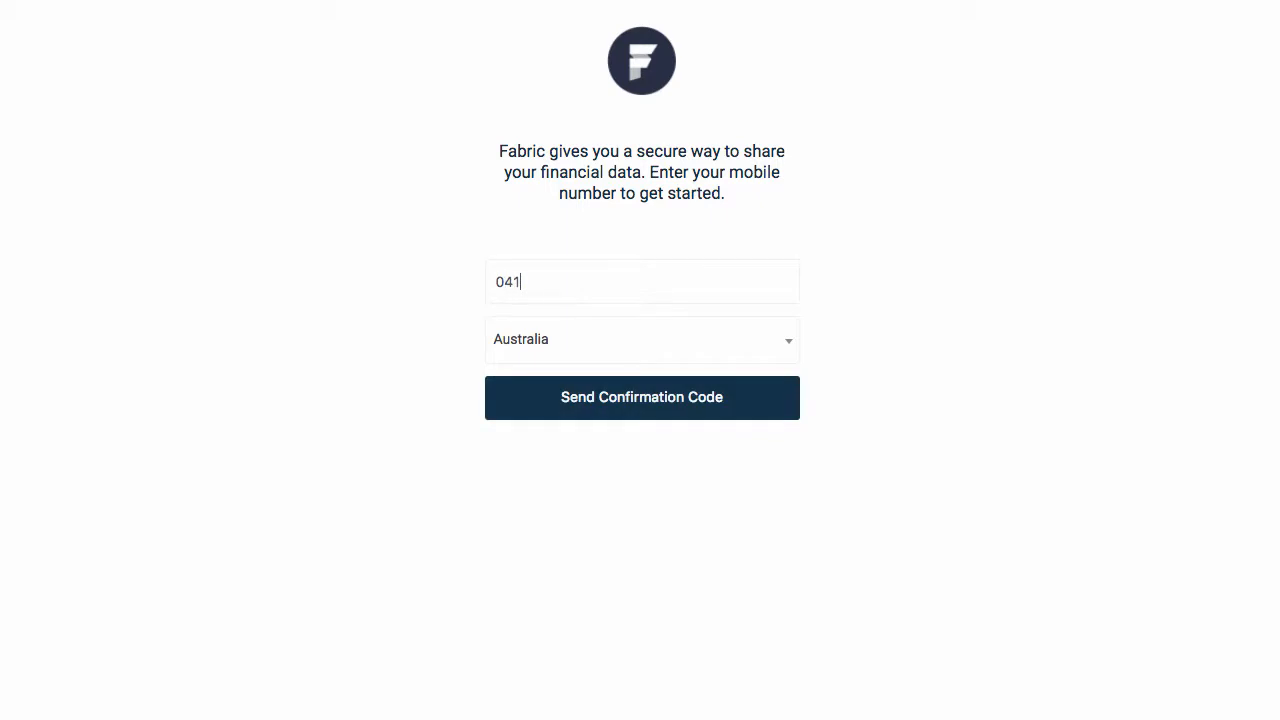
pyautogui.click(706, 405)
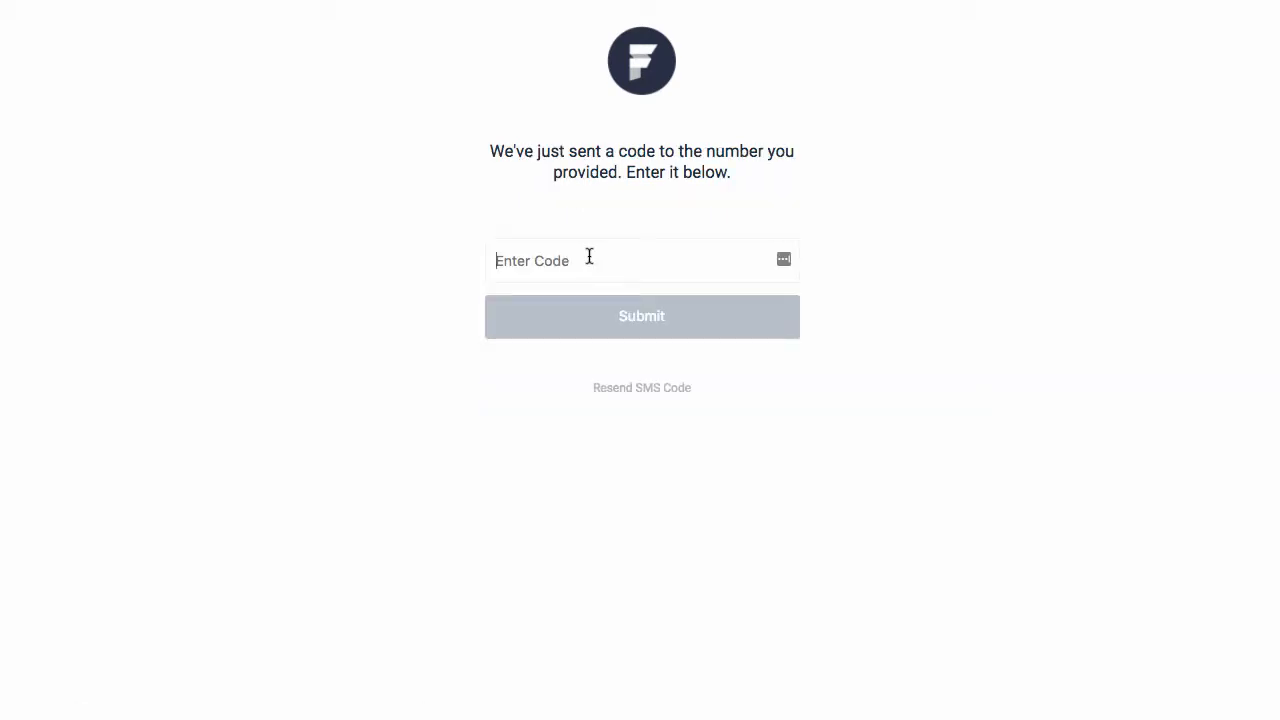
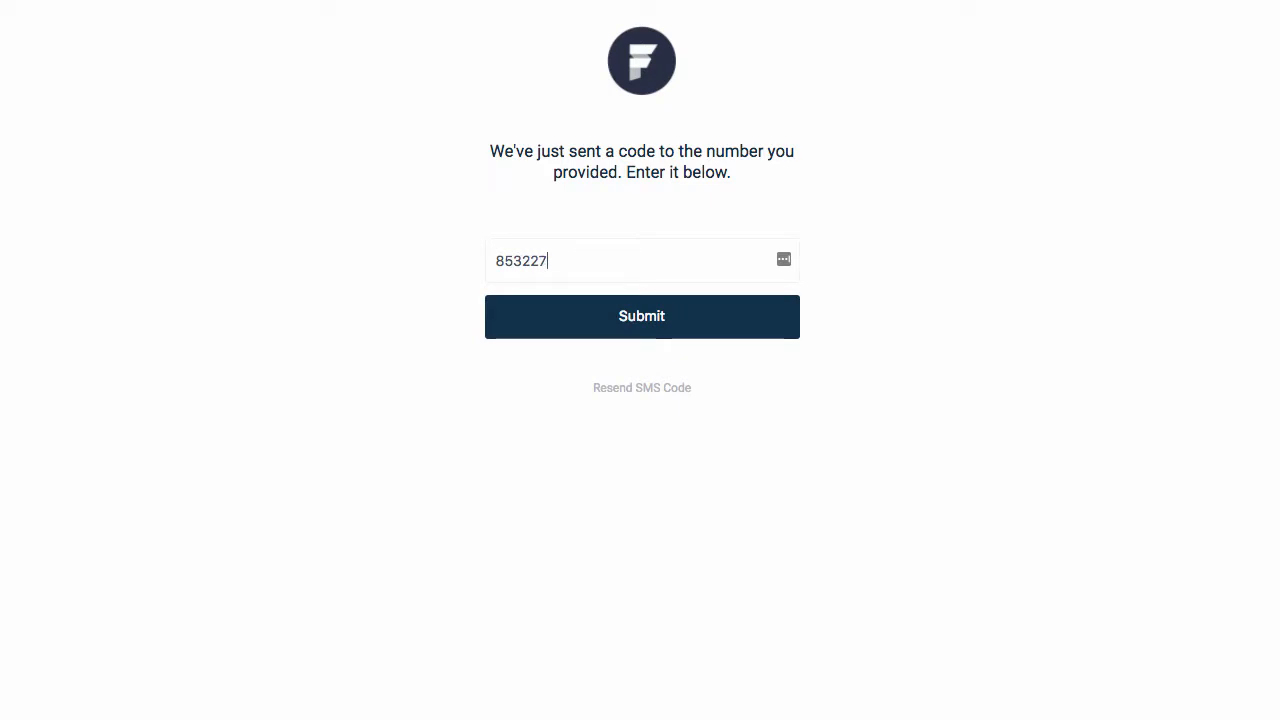
pyautogui.click(594, 320)
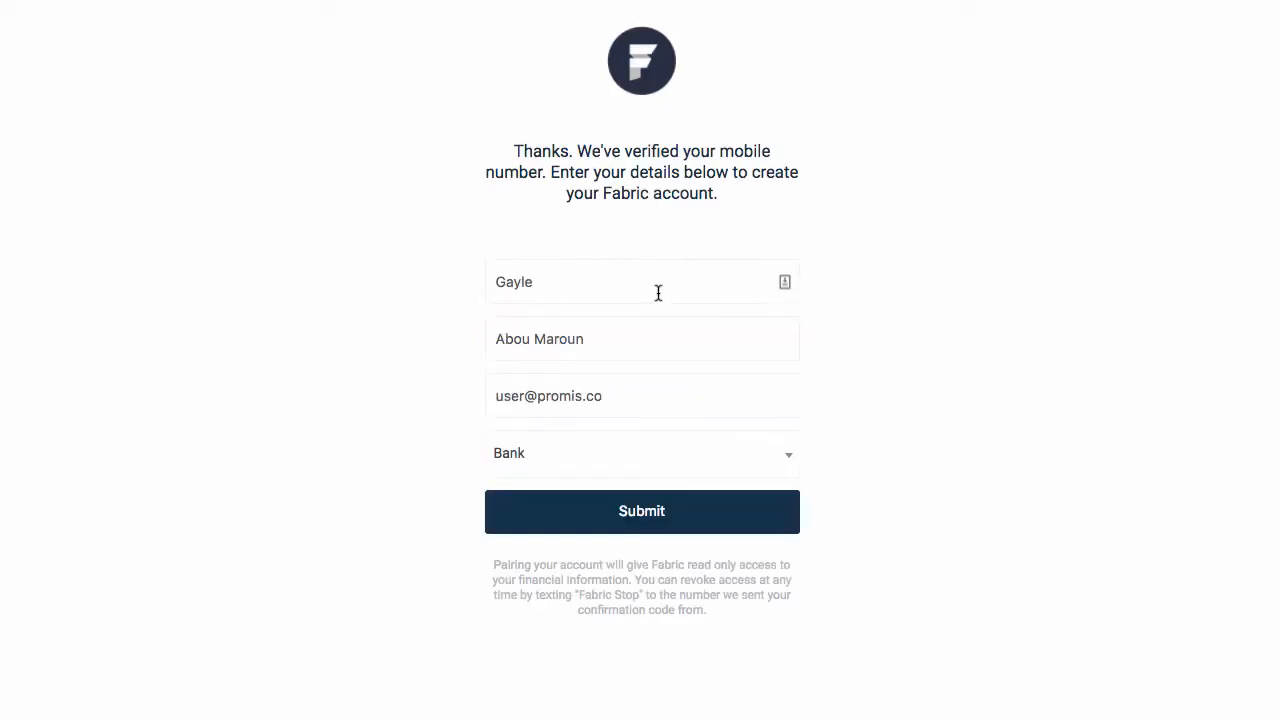
# Link the Commonwealth Bank account by logging in with the bank password, skipping further banks.
pyautogui.click(789, 455)
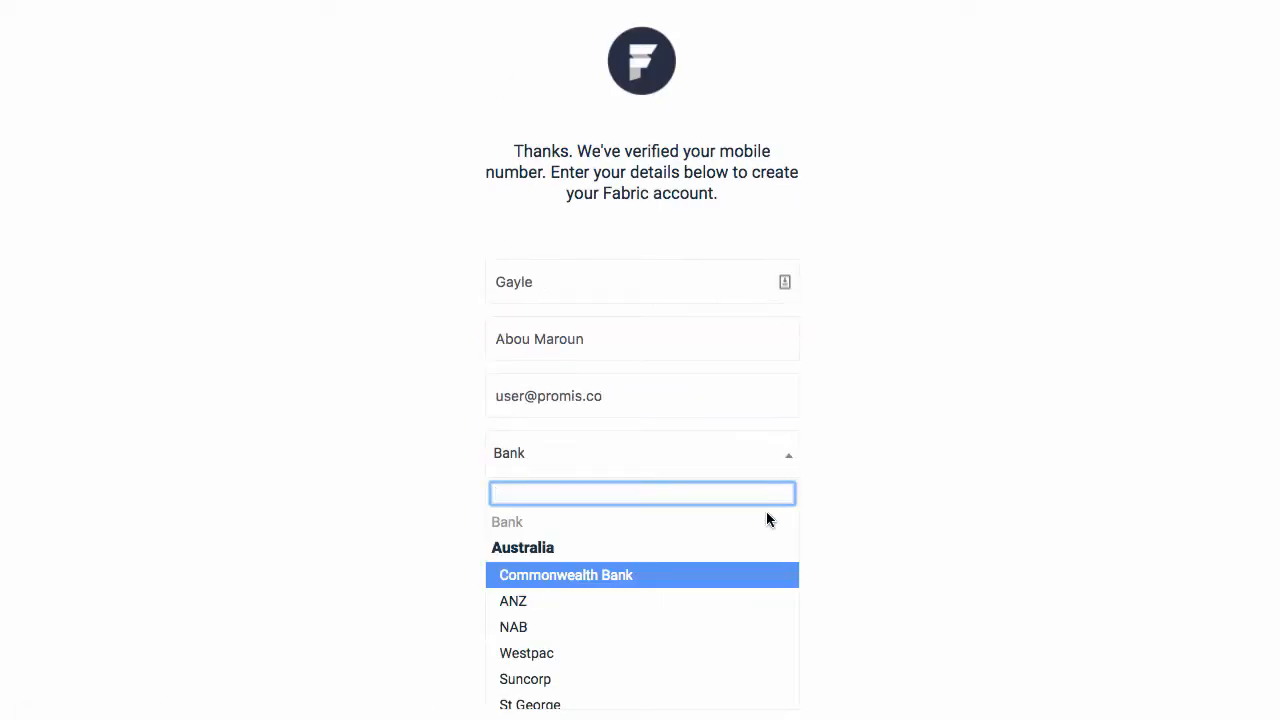
pyautogui.click(766, 584)
pyautogui.click(654, 522)
pyautogui.click(609, 325)
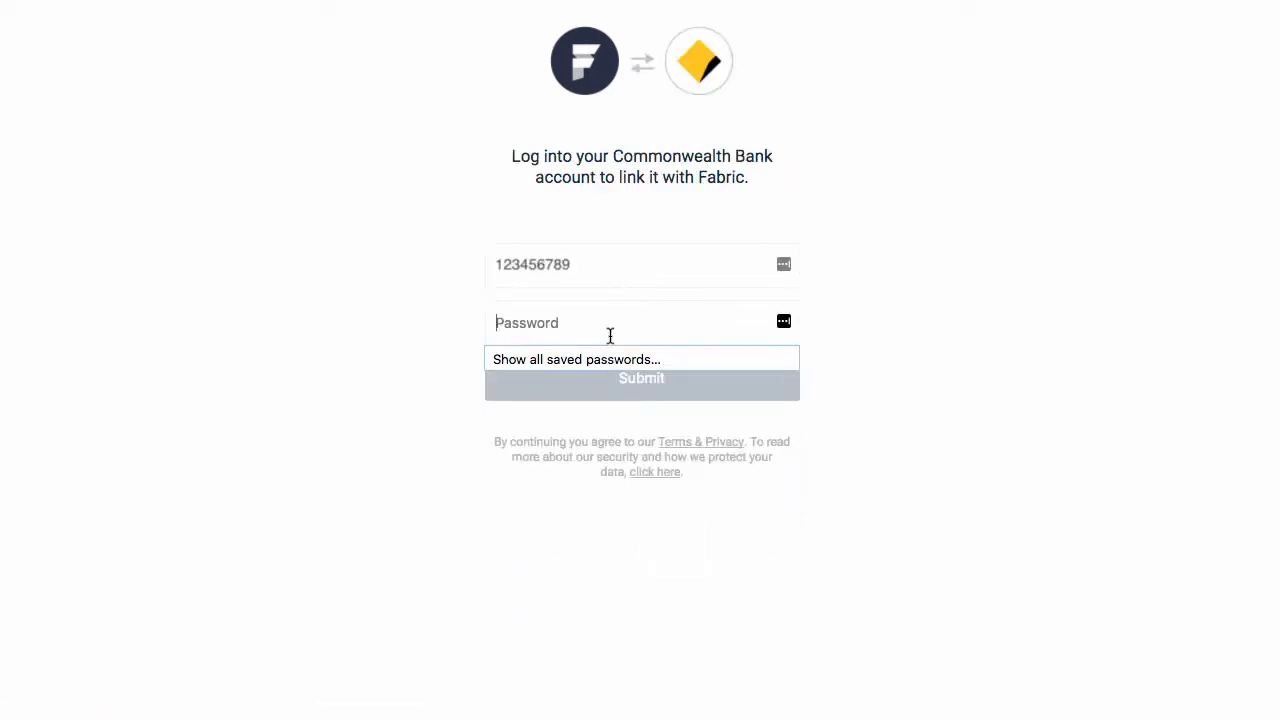
pyautogui.write('•••••••••••')
pyautogui.click(671, 388)
pyautogui.click(677, 340)
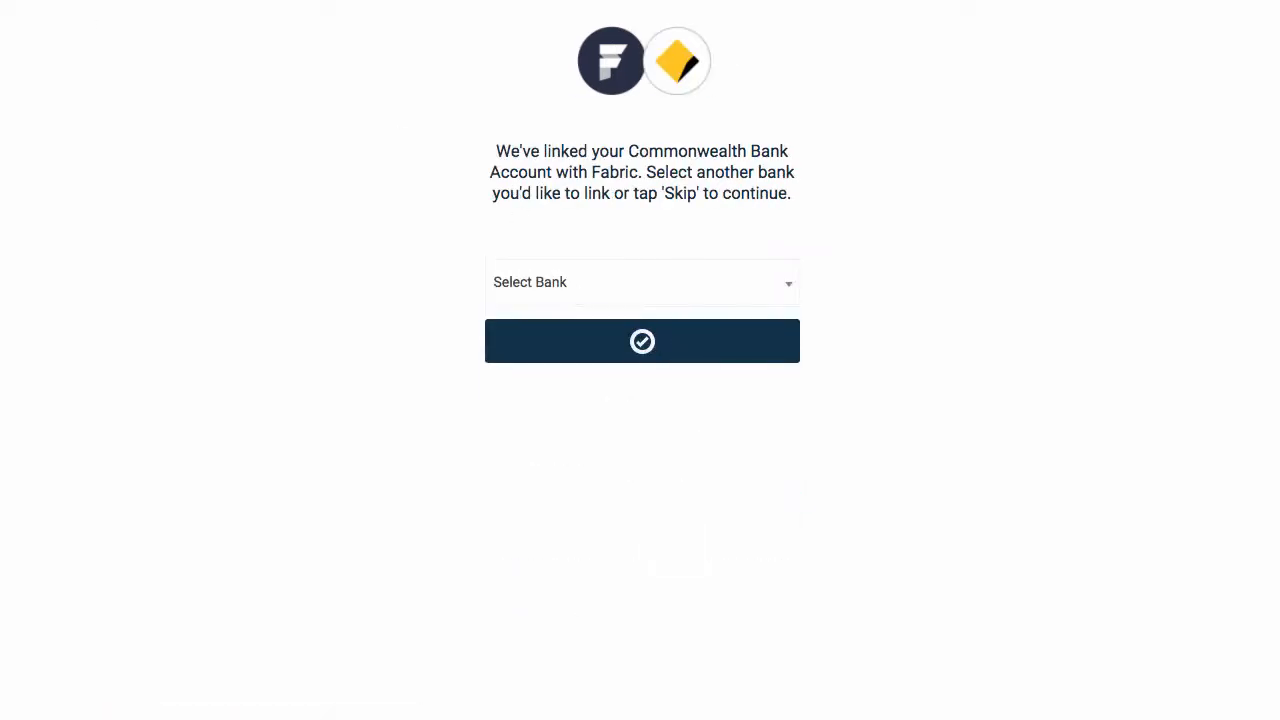